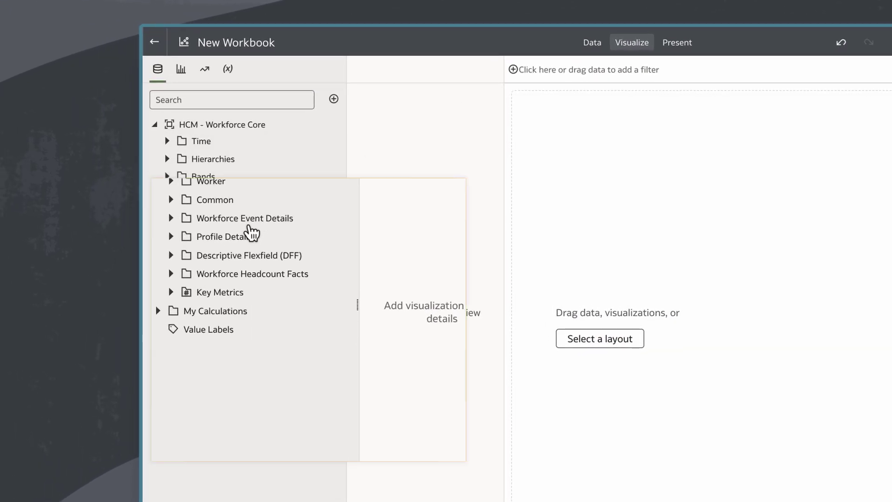
- Create a new key metric under Key Metrics and name it 'Average Salary'
{"action": "left_click", "coordinate": [166, 300]}
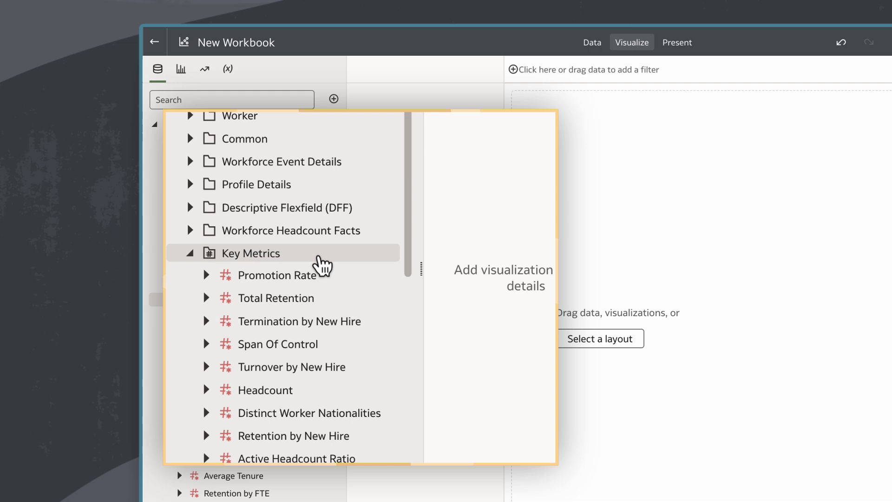
{"action": "right_click", "coordinate": [323, 264]}
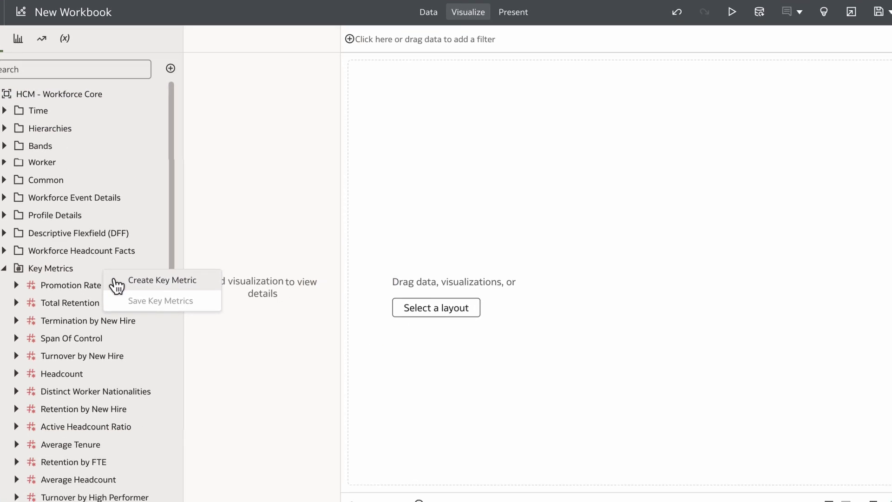
{"action": "left_click", "coordinate": [370, 286]}
{"action": "left_click", "coordinate": [231, 129]}
{"action": "type", "text": "A"}
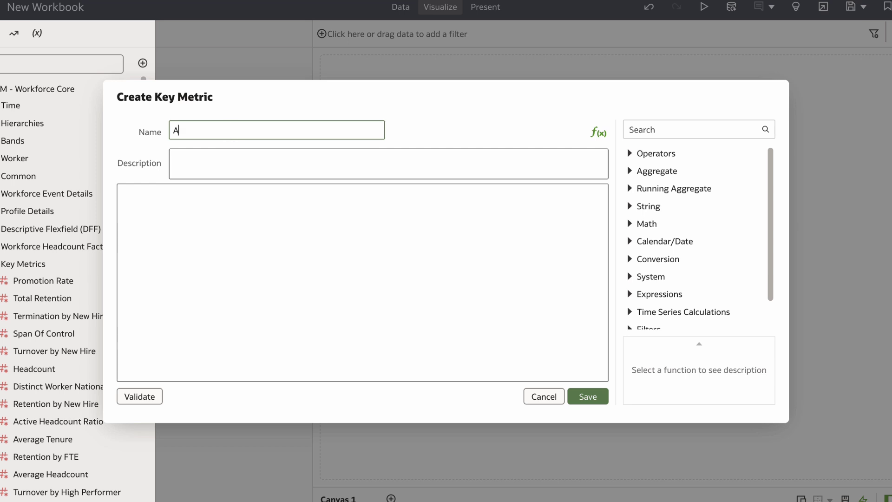
{"action": "type", "text": "verage Salary"}
- Build the metric expression 'Salary / Headcount' from the autocomplete suggestions
{"action": "left_click", "coordinate": [121, 191]}
{"action": "type", "text": "salar"}
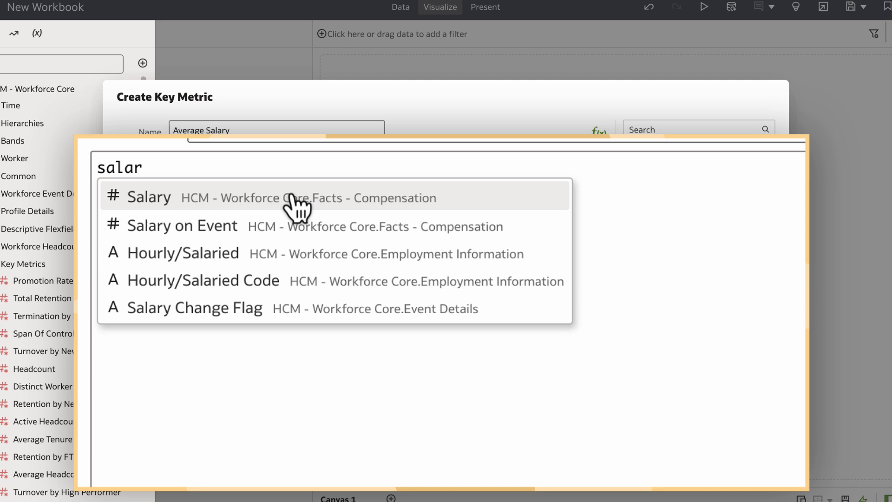
{"action": "left_click", "coordinate": [292, 198]}
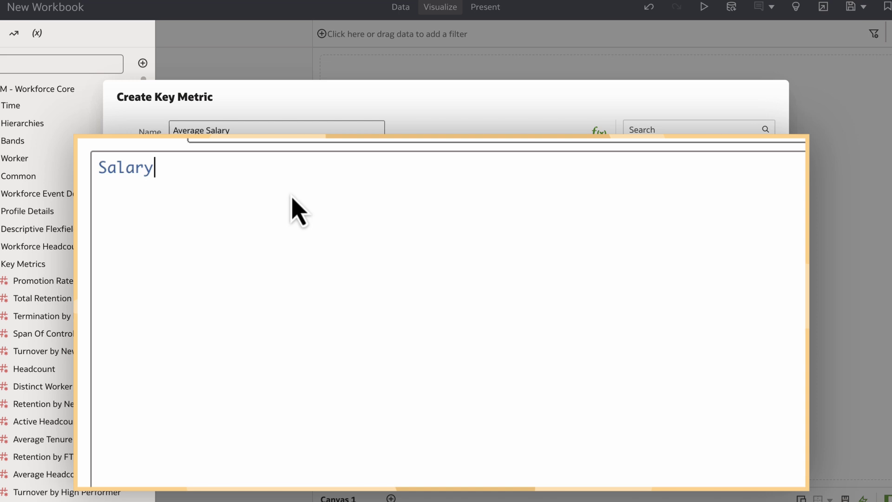
{"action": "type", "text": "/ headcoun"}
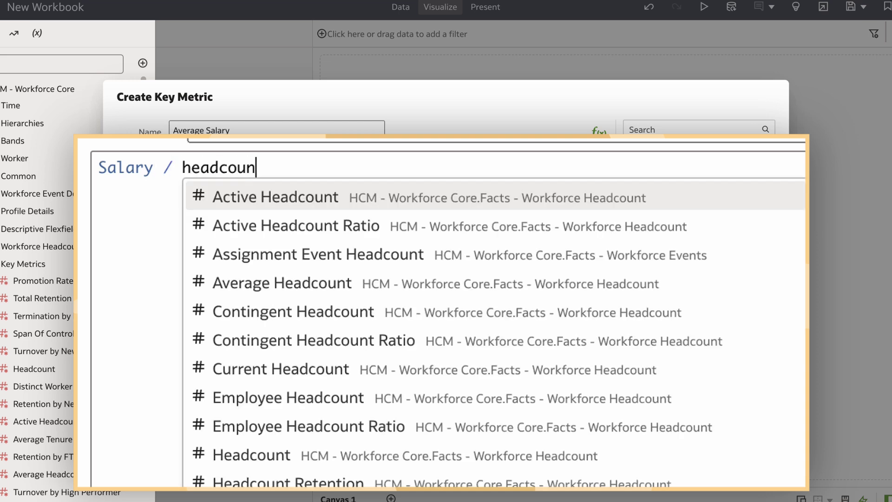
{"action": "scroll", "coordinate": [298, 254], "scroll_direction": "down", "scroll_amount": 3}
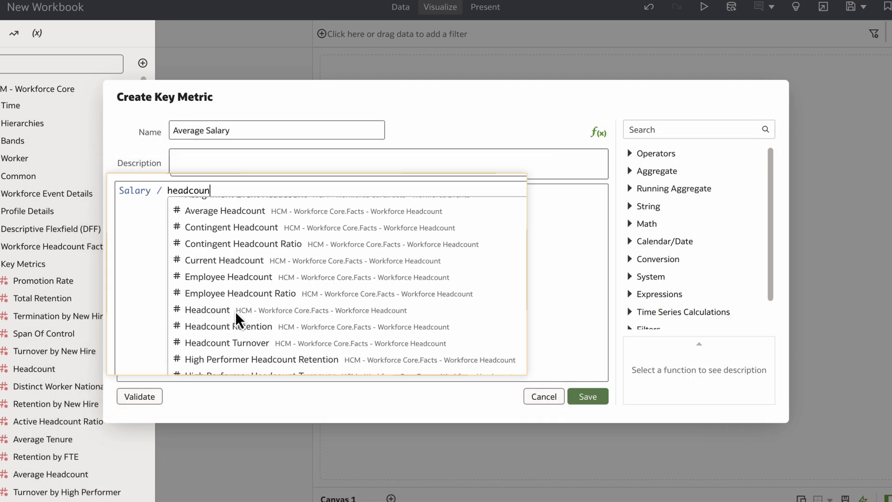
{"action": "left_click", "coordinate": [233, 308]}
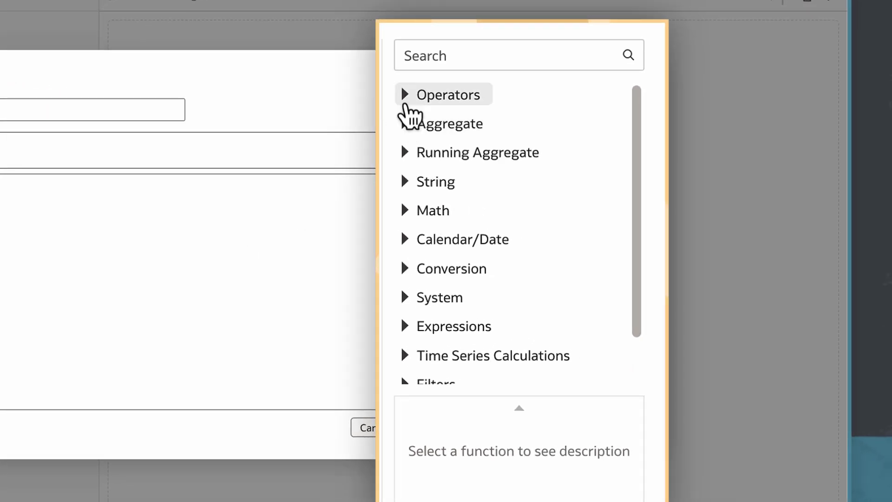
- Validate the Salary / Headcount calculation until 'Calculation validated' is shown
{"action": "left_click", "coordinate": [405, 95]}
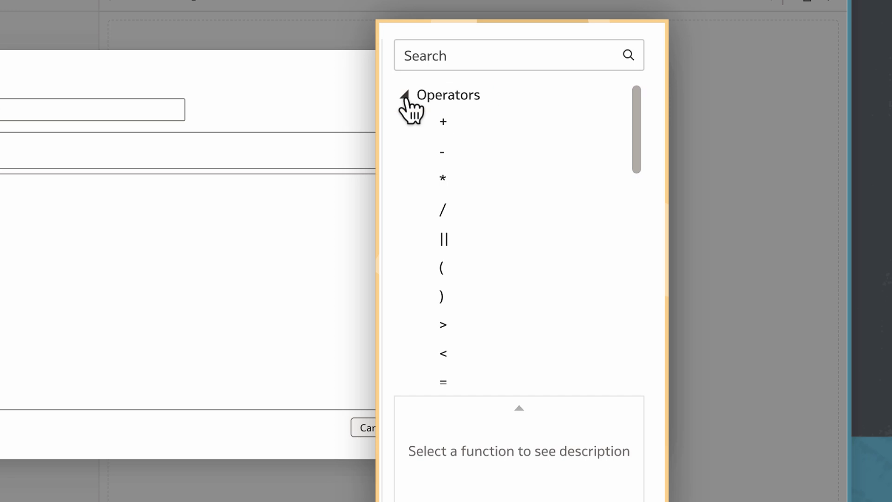
{"action": "left_click", "coordinate": [405, 96]}
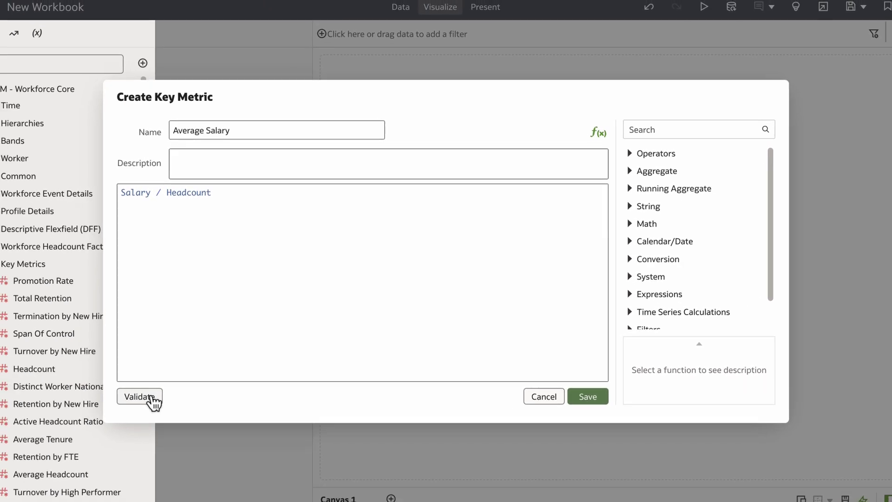
{"action": "left_click", "coordinate": [153, 400]}
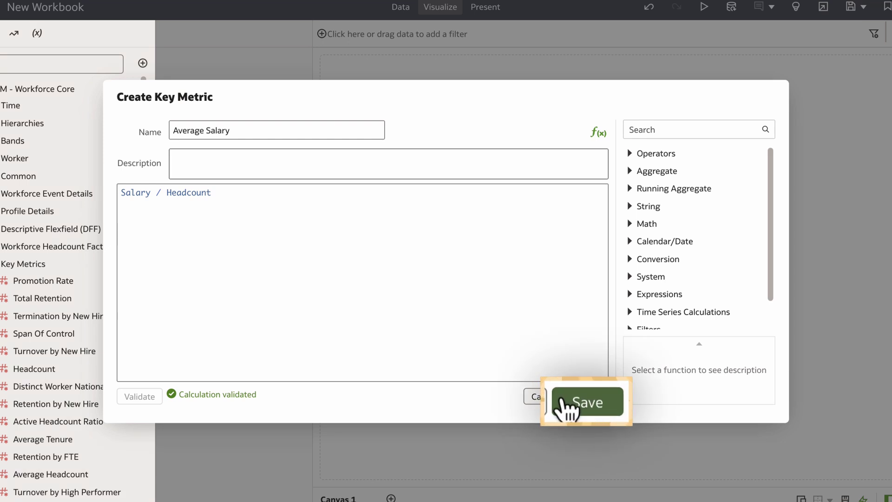
- Save the Average Salary key metric and locate it at the end of Key Metrics
{"action": "left_click", "coordinate": [578, 399]}
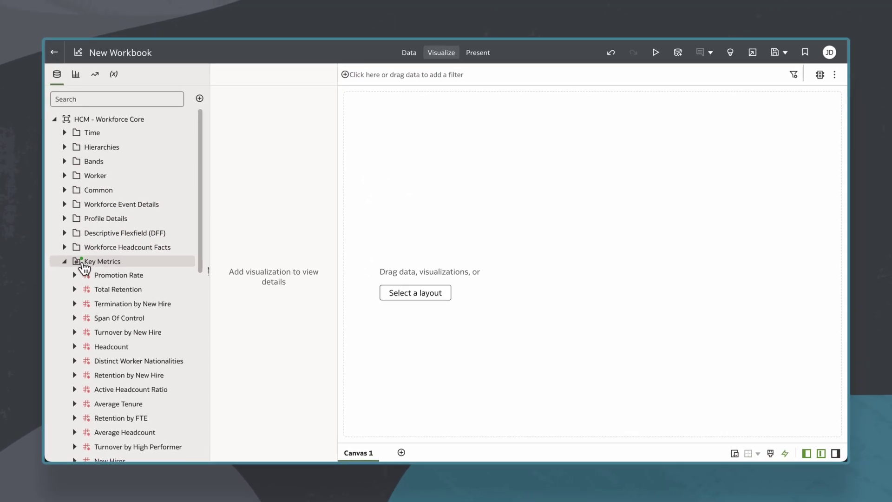
{"action": "scroll", "coordinate": [157, 268], "scroll_direction": "down", "scroll_amount": 6}
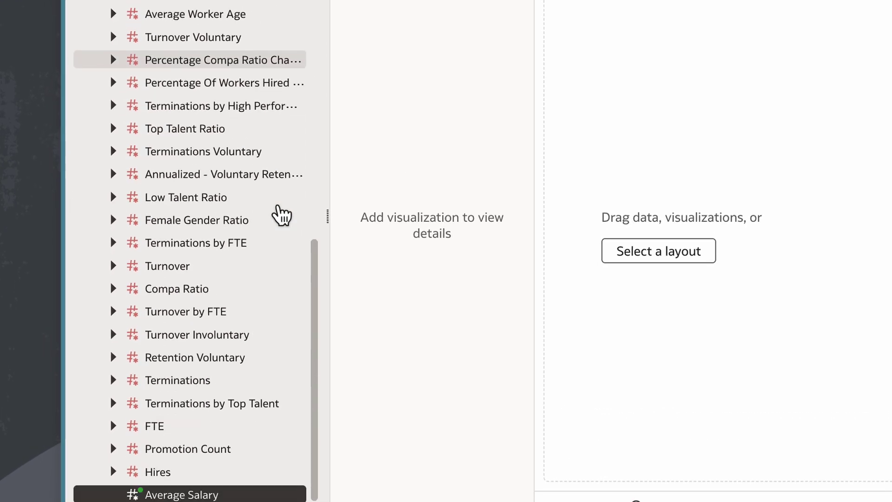
{"action": "scroll", "coordinate": [281, 213], "scroll_direction": "down", "scroll_amount": 1}
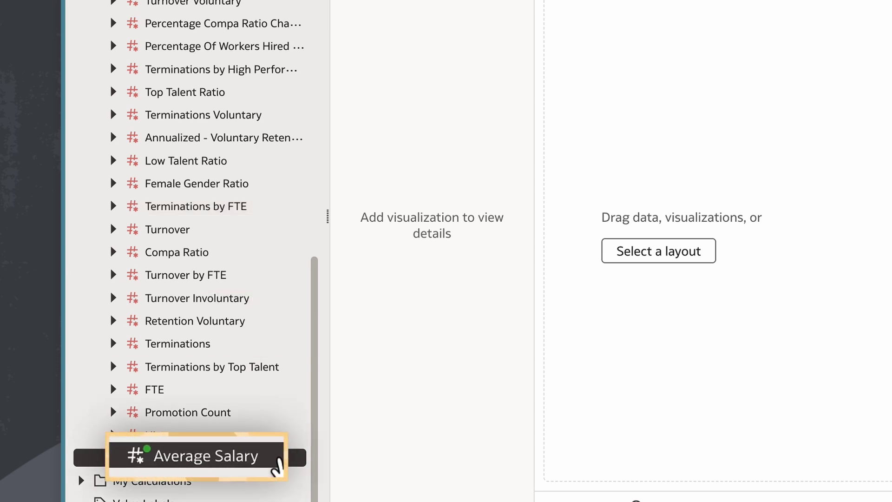
- Start a new related column from the Average Salary metric
{"action": "right_click", "coordinate": [234, 460]}
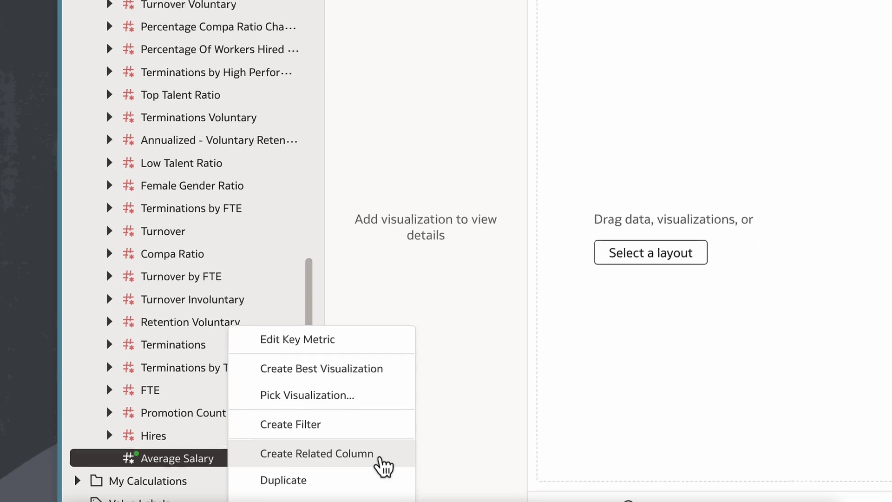
{"action": "left_click", "coordinate": [386, 459]}
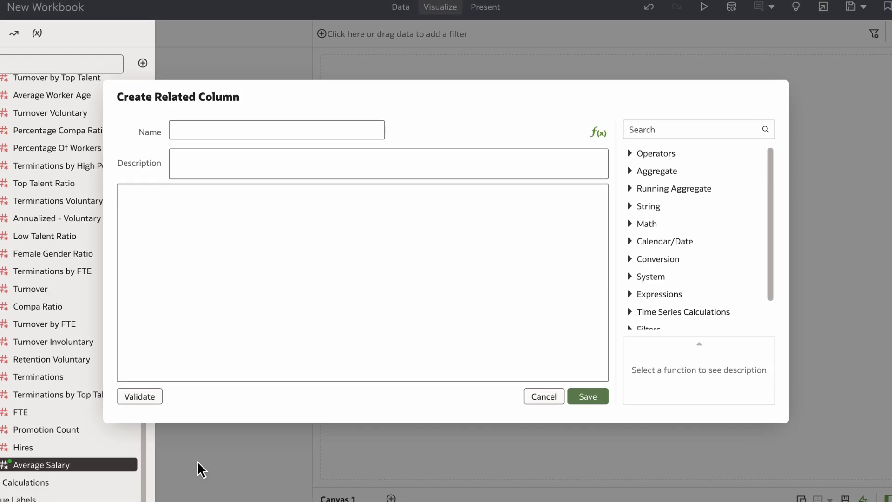
- Add a validated 'Business Unit Name' related column using the Business Unit Name attribute
{"action": "left_click", "coordinate": [241, 130]}
{"action": "type", "text": "Business Unit Name"}
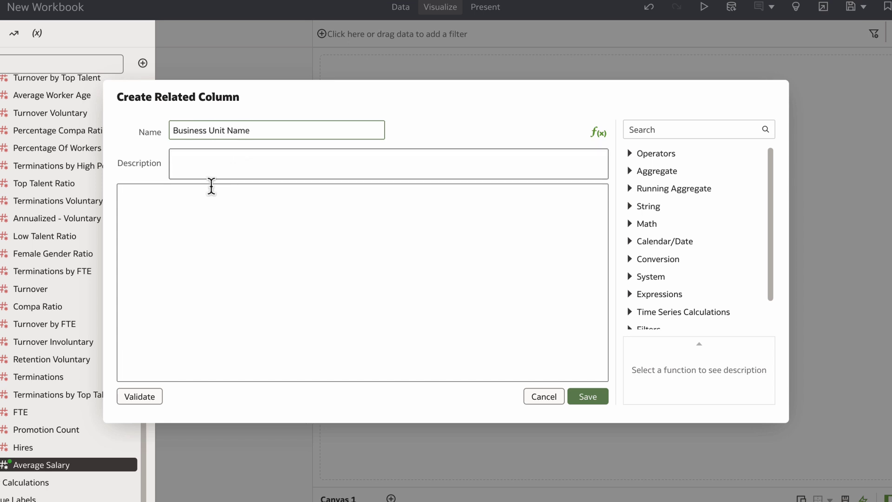
{"action": "left_click", "coordinate": [211, 186]}
{"action": "type", "text": "busin"}
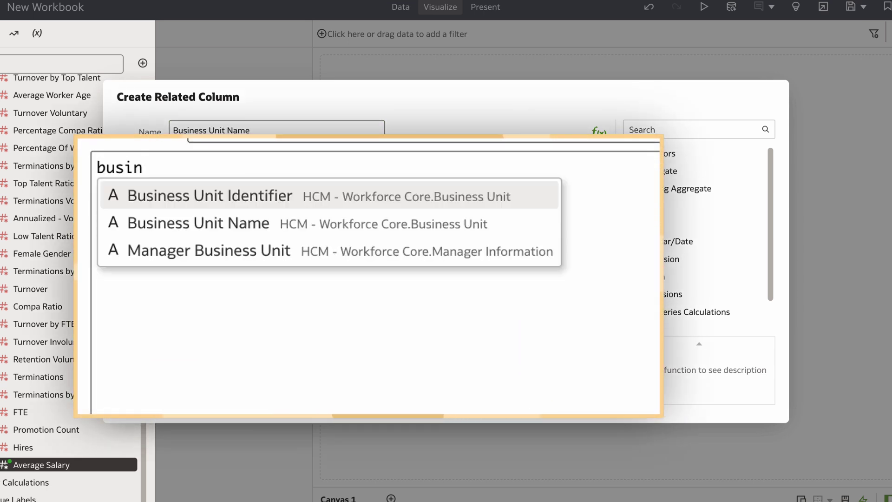
{"action": "left_click", "coordinate": [269, 224]}
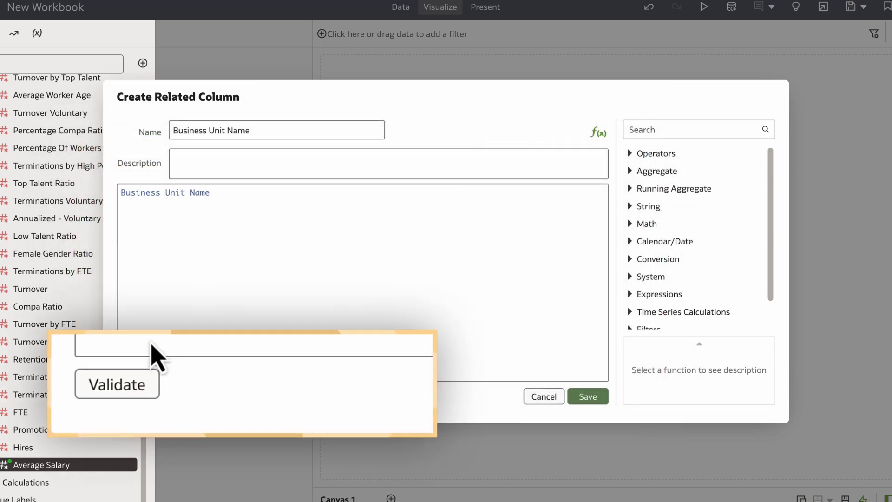
{"action": "left_click", "coordinate": [125, 388]}
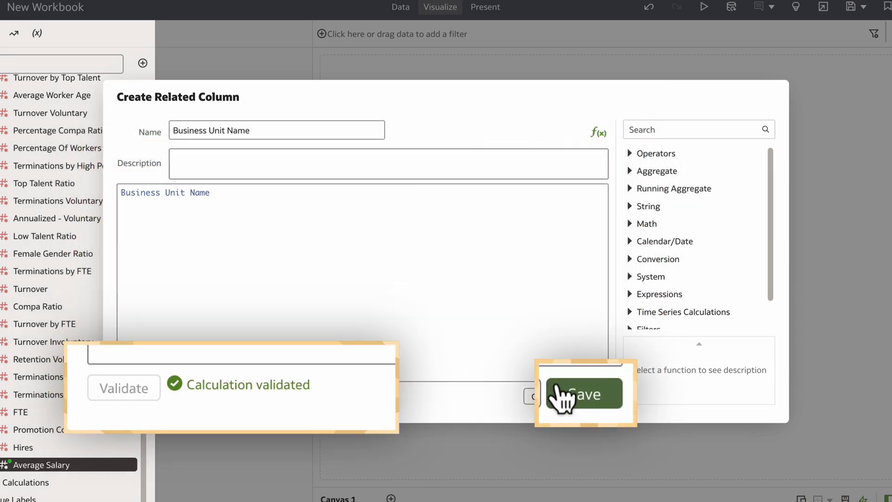
{"action": "left_click", "coordinate": [581, 394]}
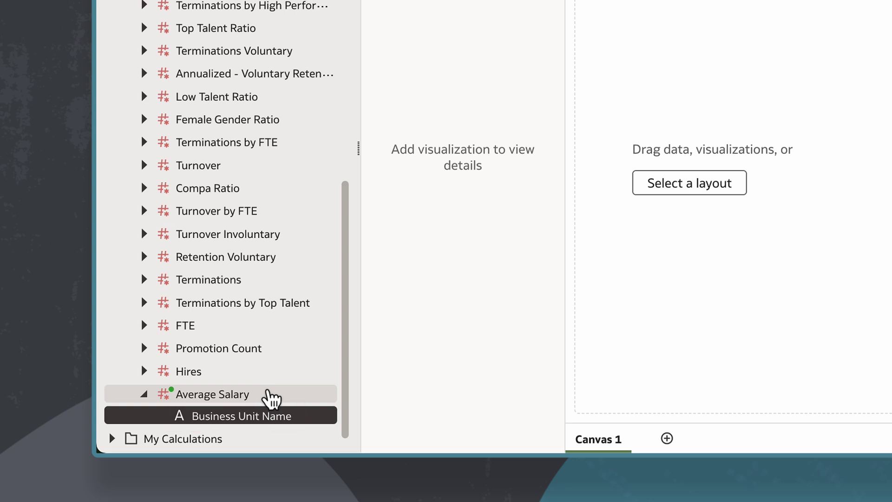
- Add a validated 'Country' related column under Average Salary using the Country attribute
{"action": "right_click", "coordinate": [269, 394]}
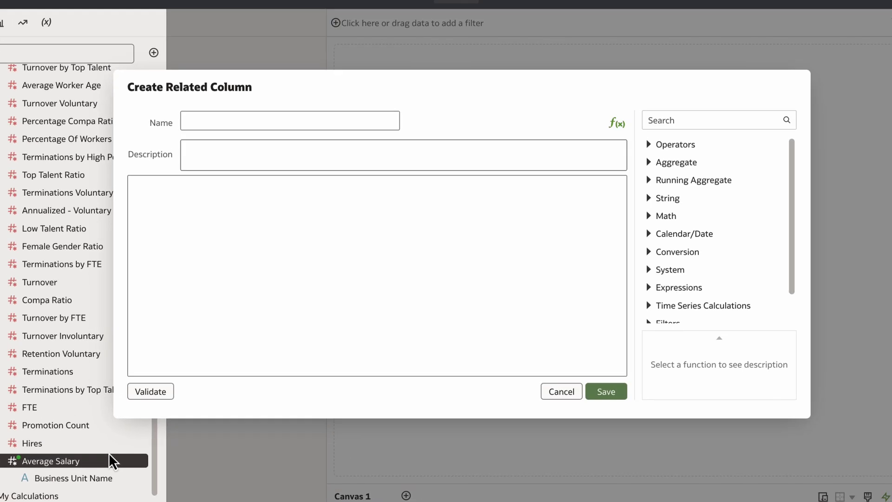
{"action": "left_click", "coordinate": [311, 124]}
{"action": "type", "text": "Country"}
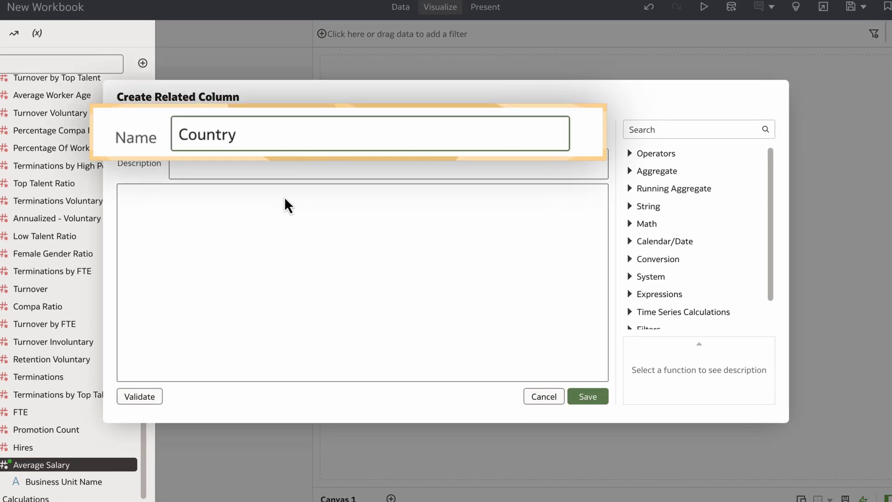
{"action": "left_click", "coordinate": [287, 205]}
{"action": "type", "text": "countr"}
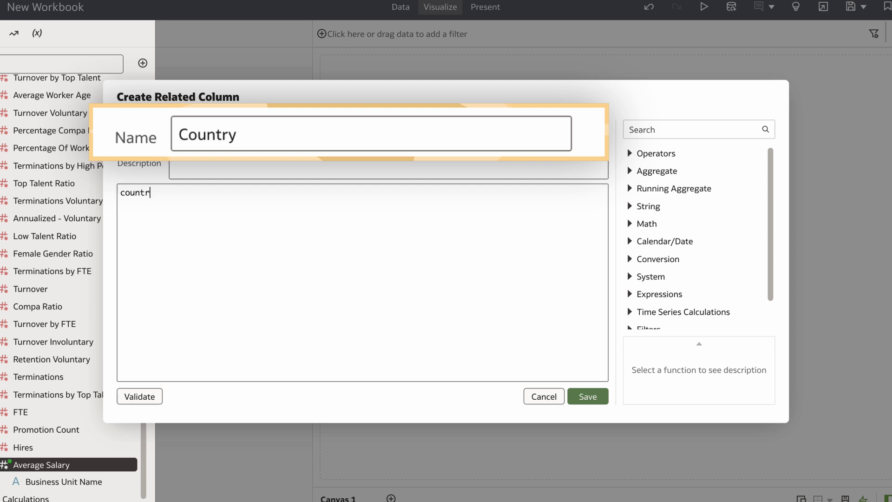
{"action": "left_click", "coordinate": [271, 209]}
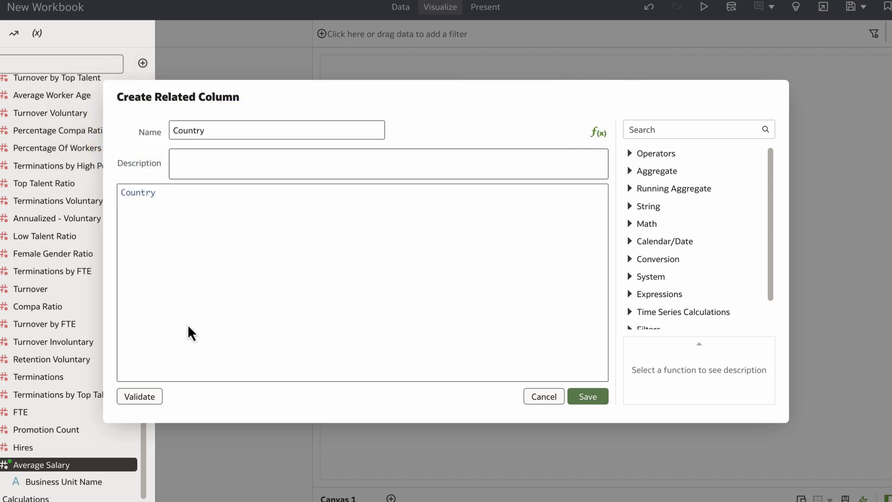
{"action": "left_click", "coordinate": [154, 398]}
{"action": "left_click", "coordinate": [587, 396]}
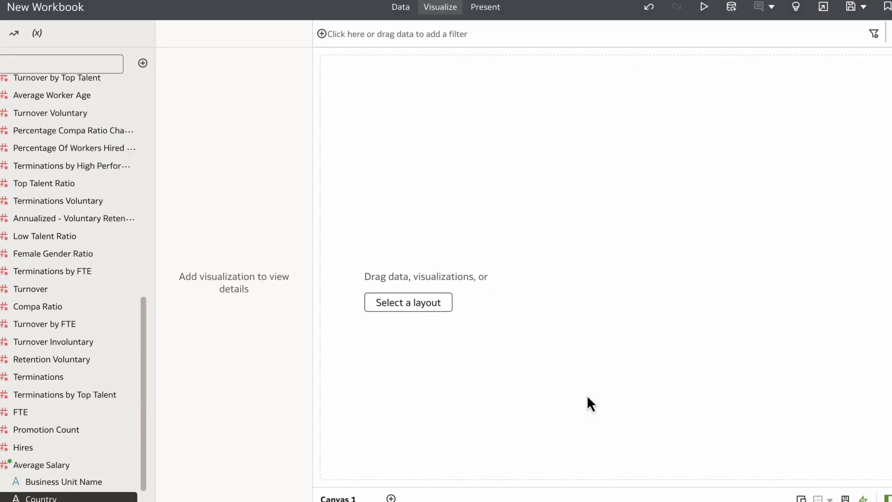
- Save Key Metrics to the HCM - Workforce Core dataset, confirming for all workbooks
{"action": "scroll", "coordinate": [149, 319], "scroll_direction": "up", "scroll_amount": 10}
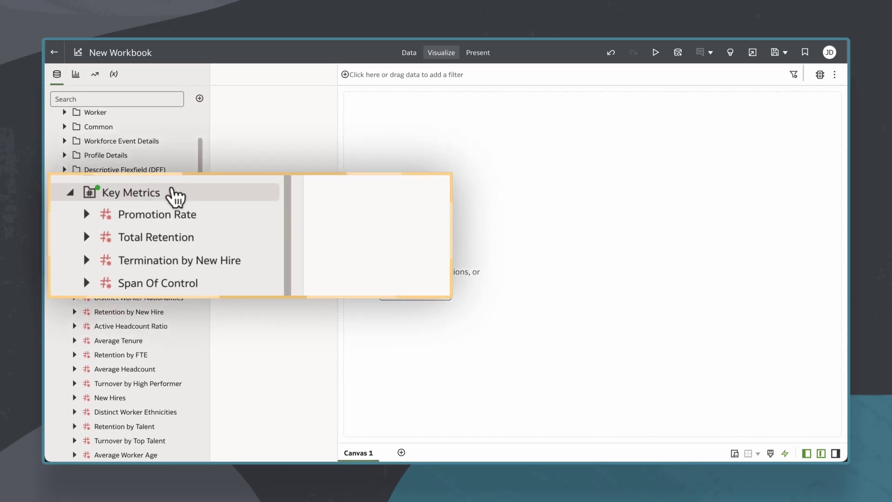
{"action": "right_click", "coordinate": [130, 198]}
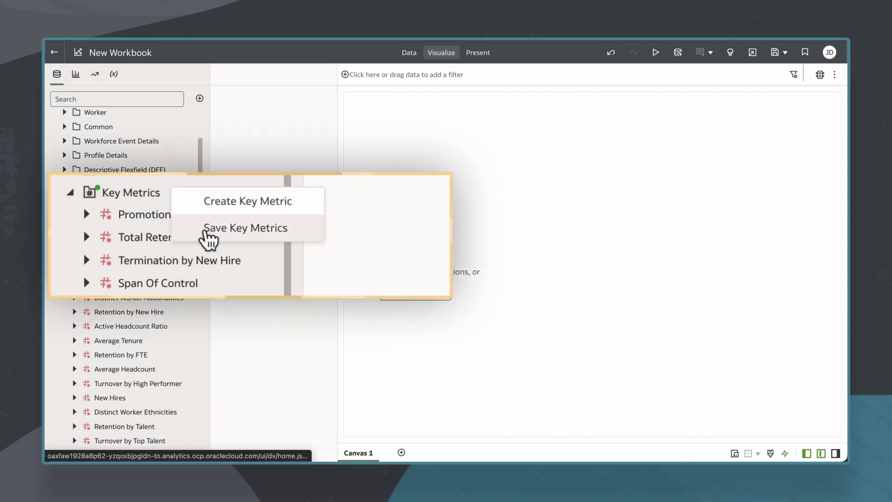
{"action": "left_click", "coordinate": [208, 229]}
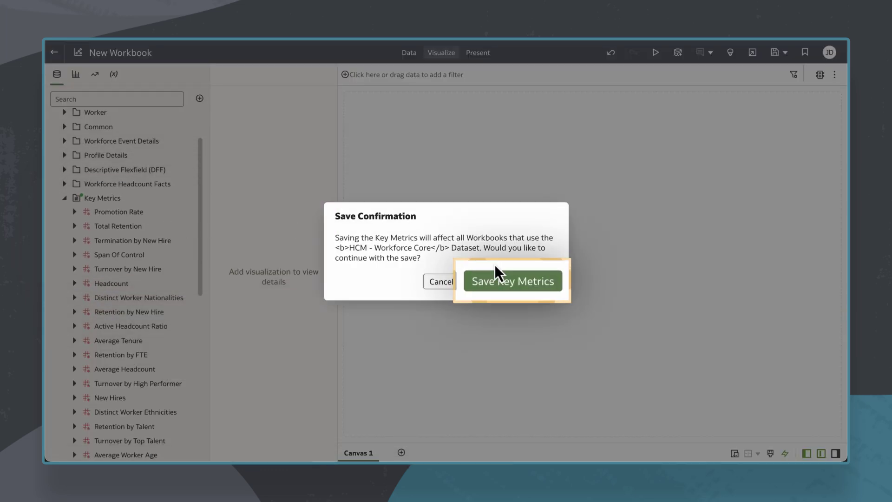
{"action": "left_click", "coordinate": [520, 284]}
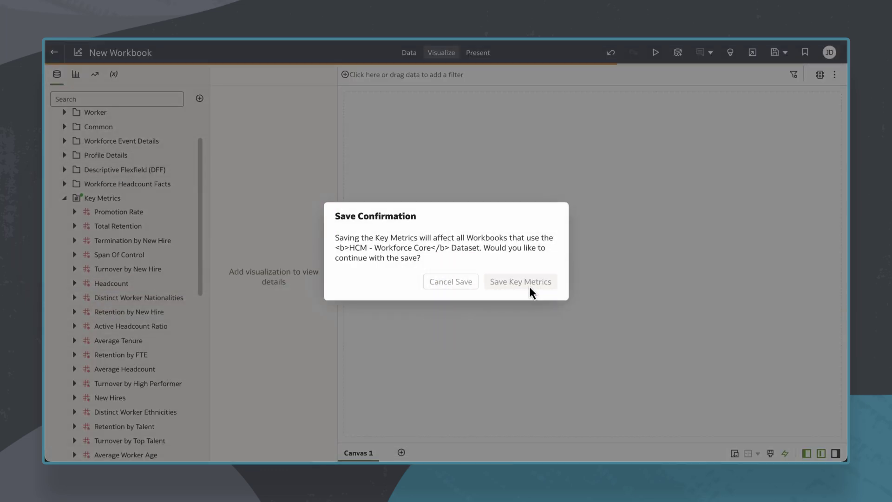